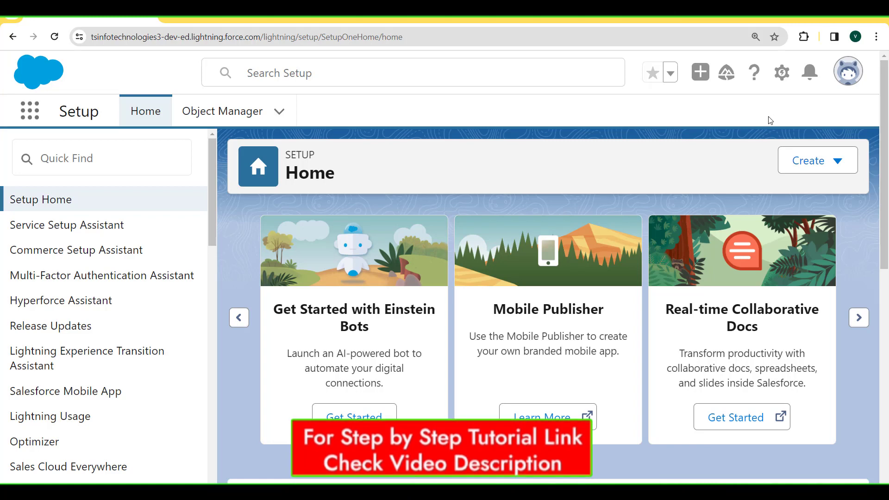
- In Object Manager, filter objects by 'event' and open the custom Event object (Event__c)
click(781, 77)
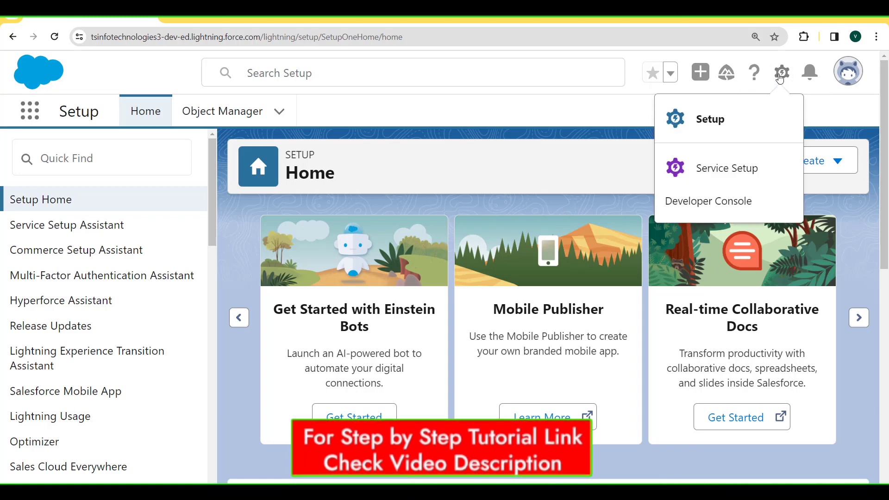
click(700, 121)
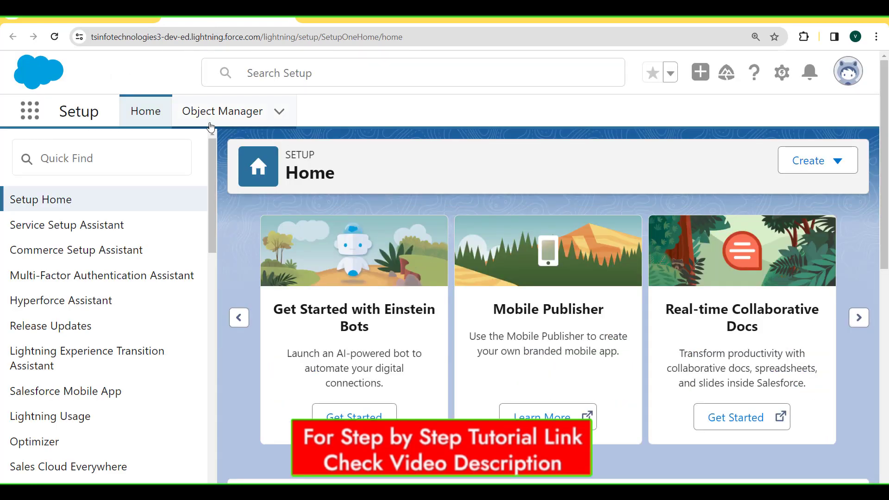
click(234, 109)
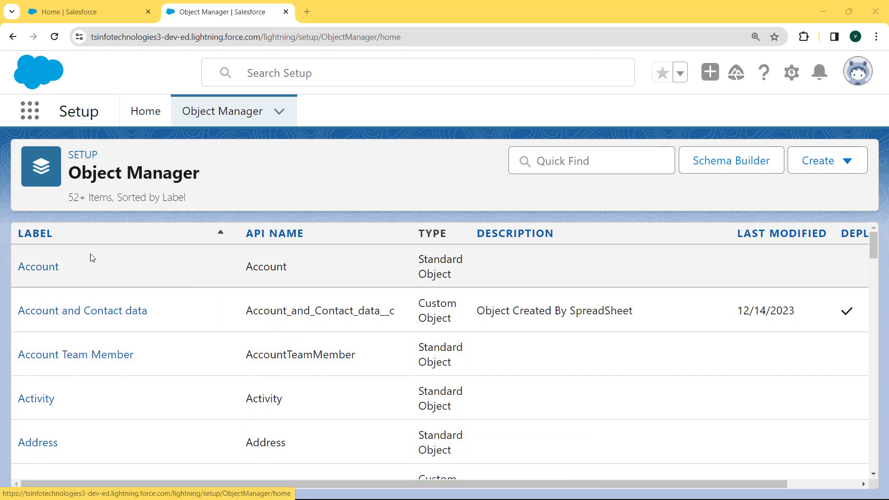
click(540, 161)
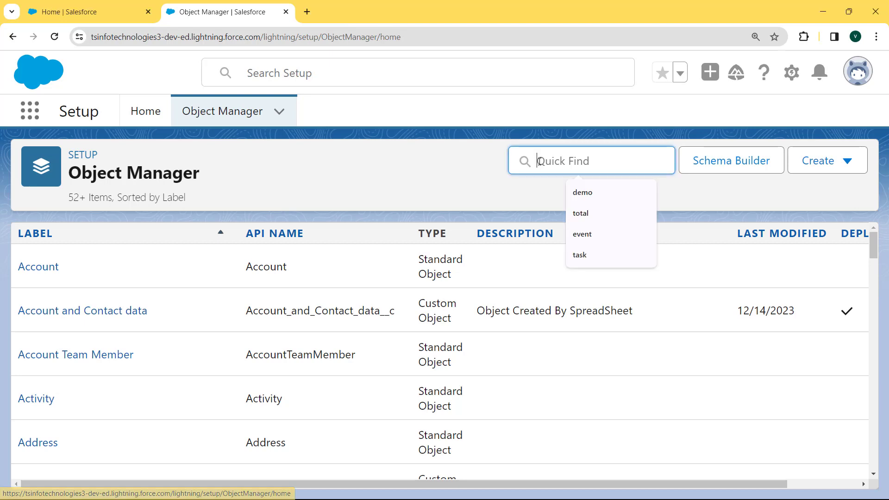
text(event)
key(Return)
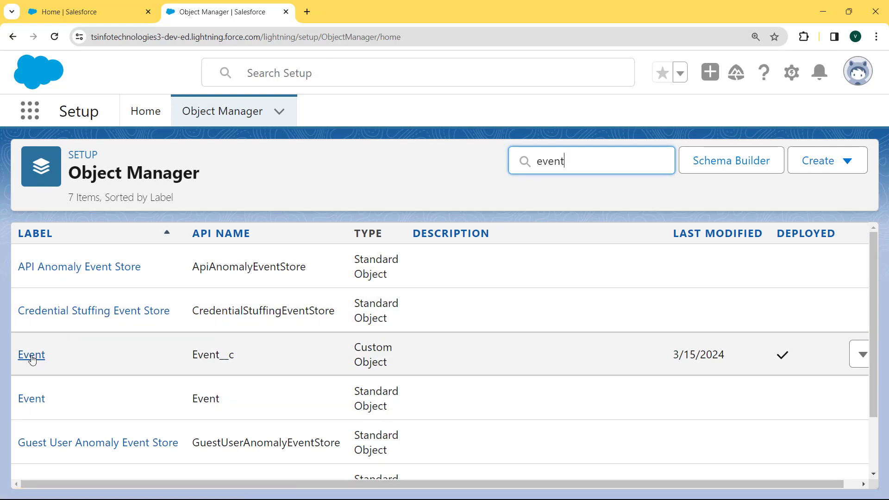
click(32, 357)
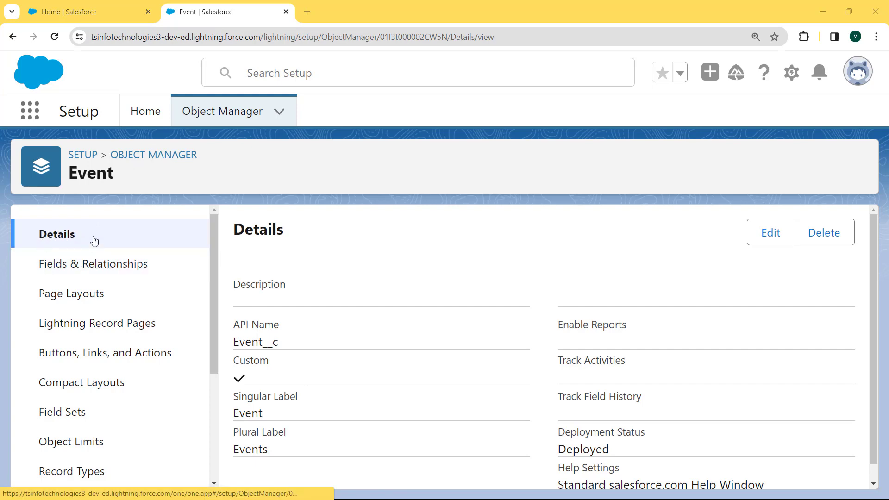
- Open the Event Data and Time Date/Time field under the Event object's Fields & Relationships
click(85, 264)
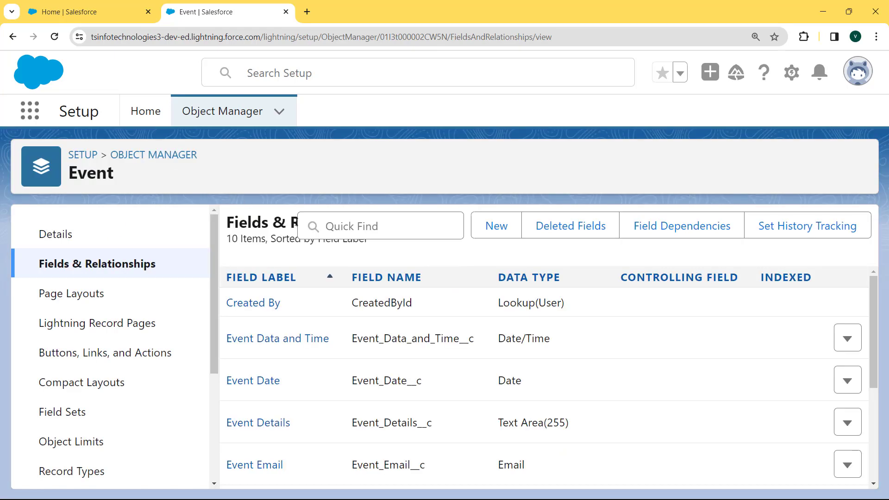
drag(227, 223, 337, 211)
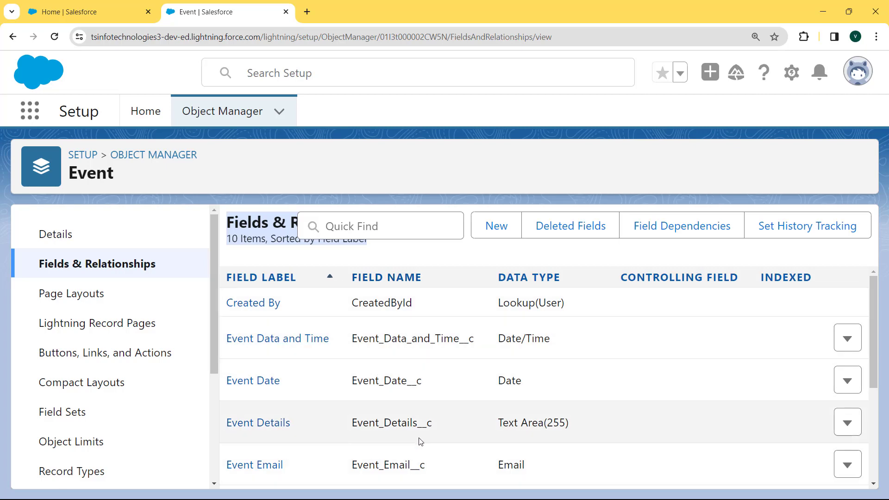
mouse_move(874, 318)
mouse_down()
mouse_move(871, 438)
mouse_move(870, 313)
mouse_up()
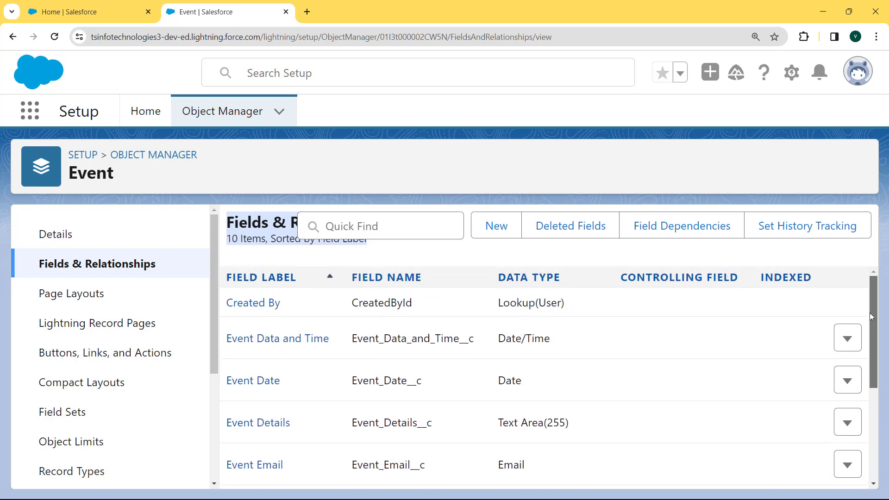
click(294, 342)
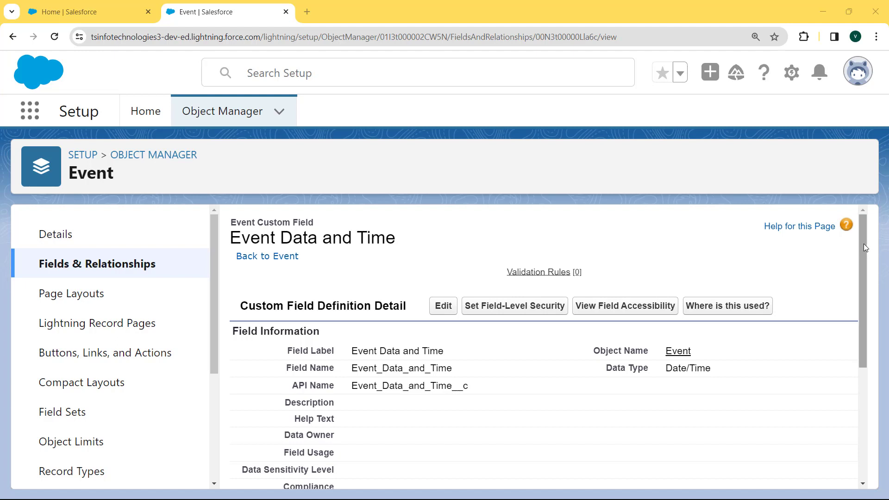
- Edit the Event Data and Time field, tick Required under General Options, and save
click(446, 307)
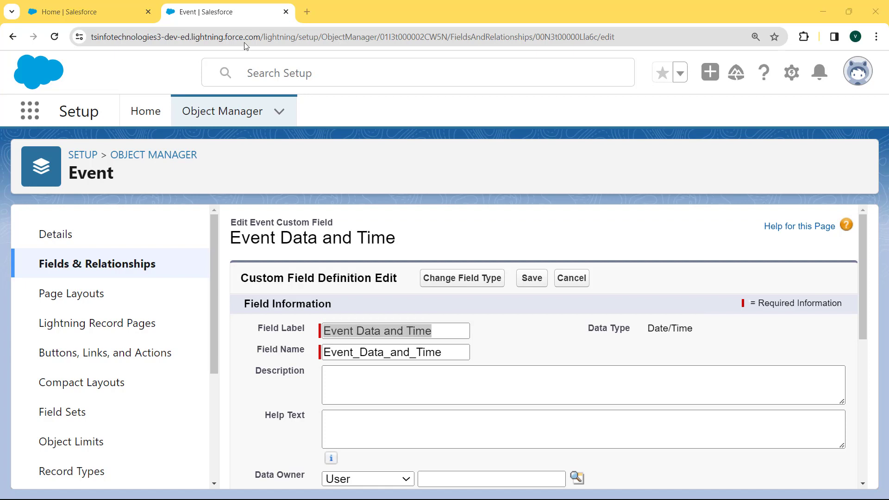
drag(863, 275, 873, 433)
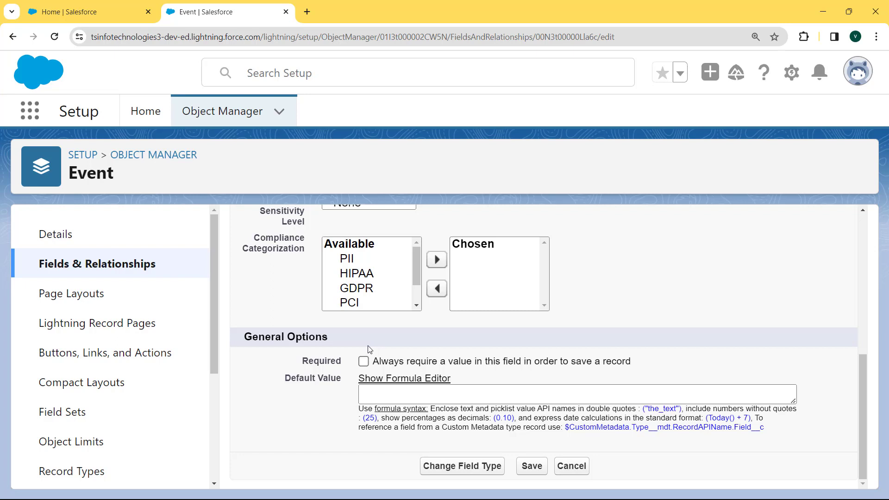
click(363, 362)
click(526, 466)
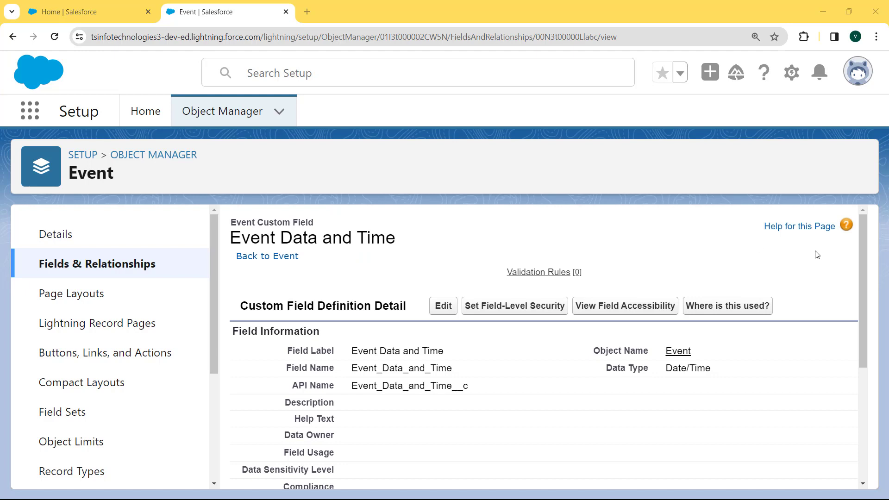
- Confirm the Required setting is ticked on the Event Data and Time field
drag(863, 251, 864, 386)
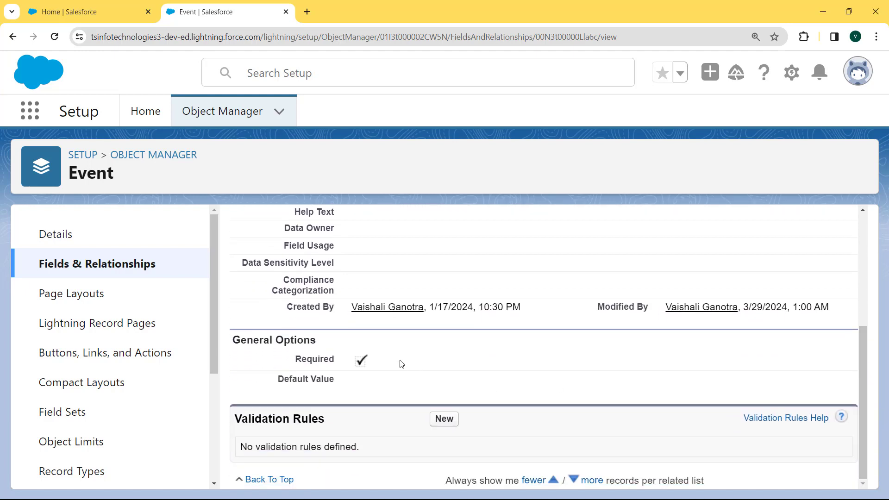
drag(393, 365, 271, 364)
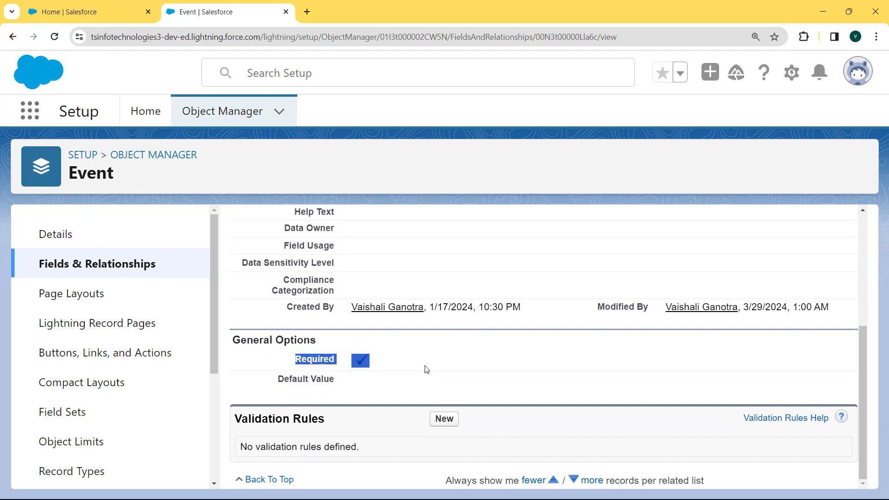
click(439, 362)
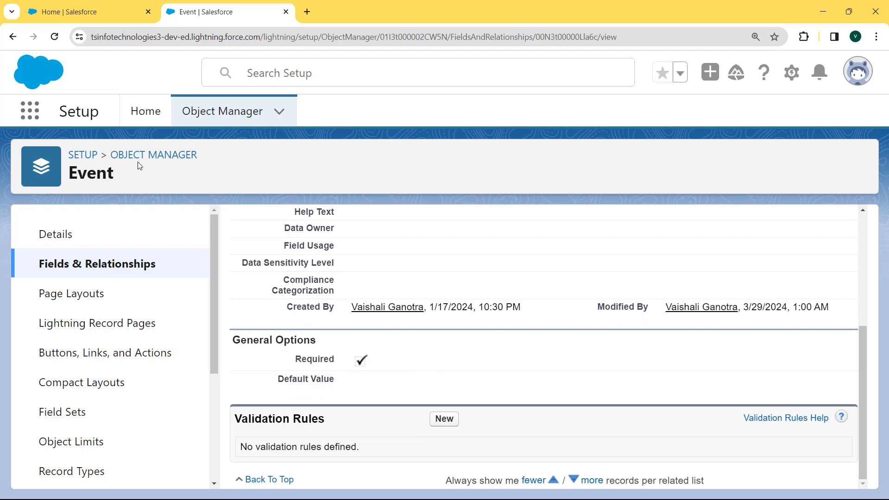
- Switch to the Sales app via the App Launcher search for 'sales'
click(28, 113)
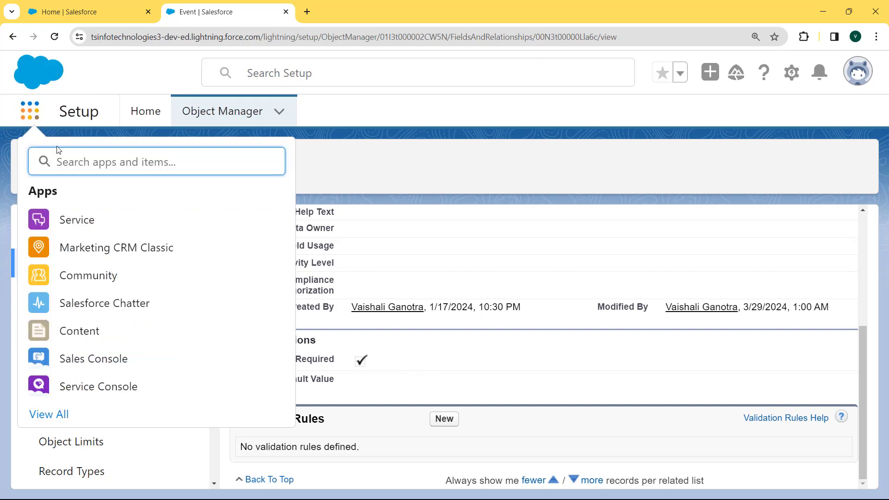
text(sales)
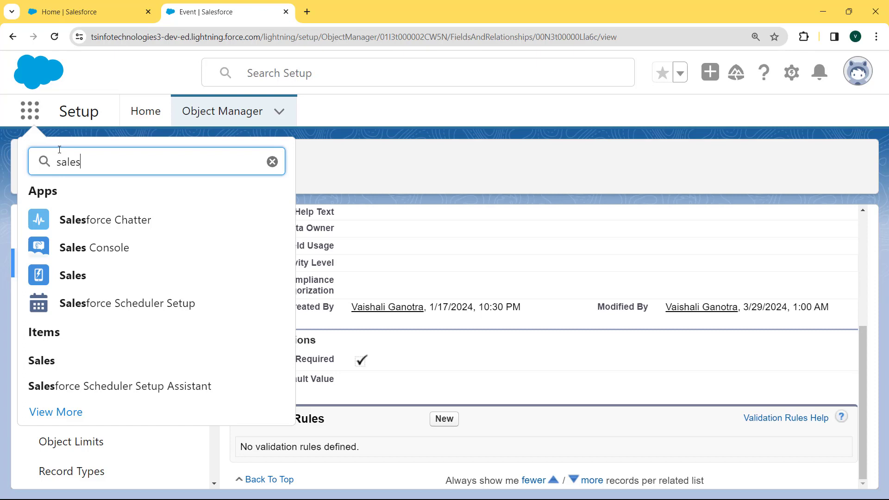
click(70, 277)
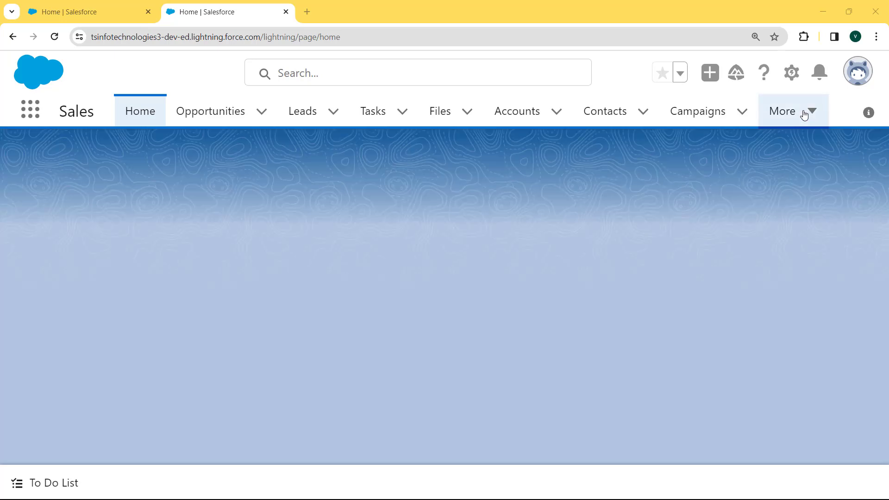
- Start a new Event from the Events list and name it 'Salesforce Event'
click(803, 111)
drag(824, 166, 822, 310)
click(747, 265)
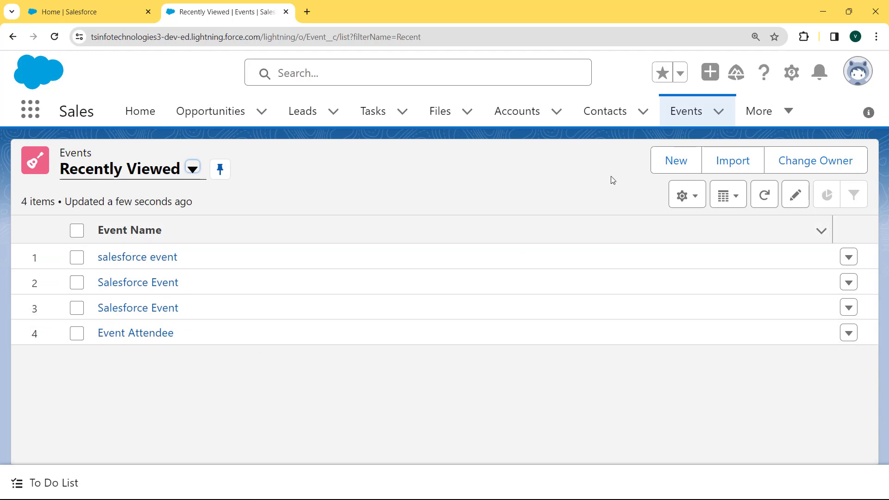
click(667, 172)
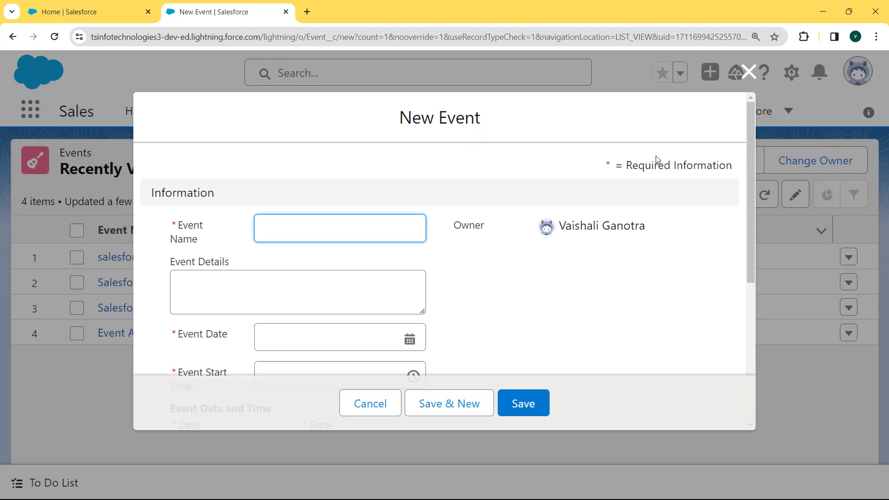
click(343, 230)
text(S)
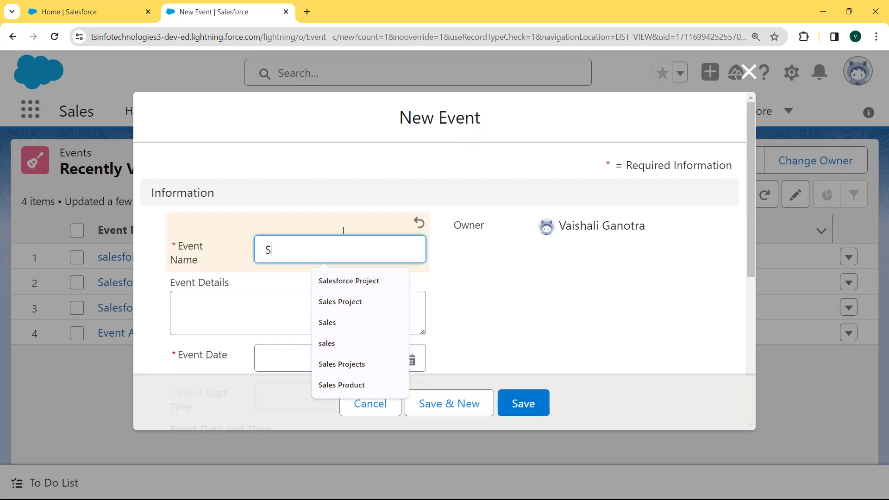
text(alesforce )
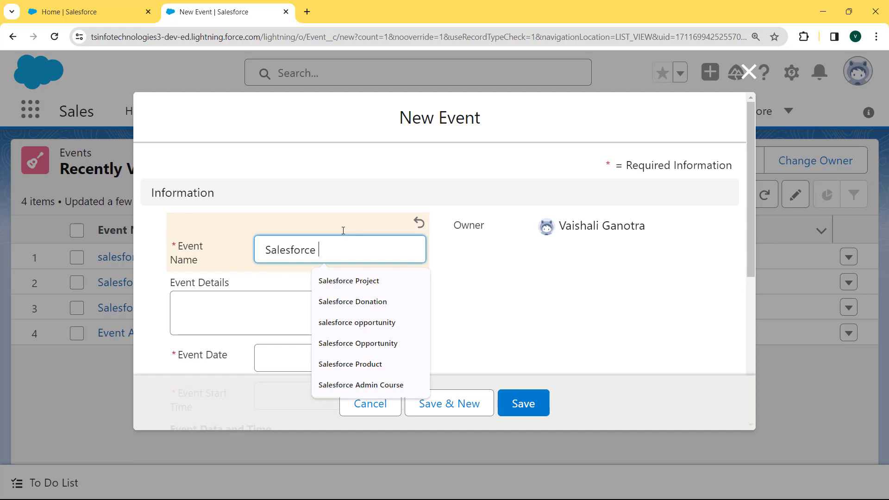
text(Event)
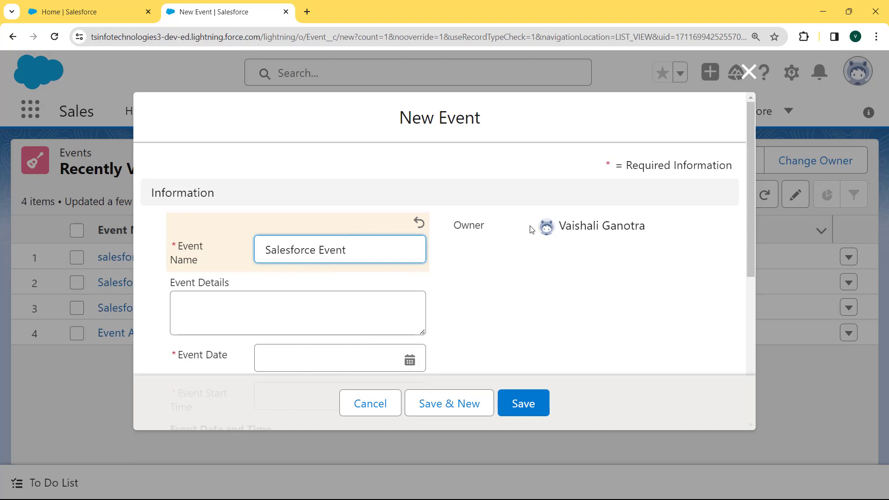
- Point out the required Date and Time asterisks, leave them empty, and save to trigger errors
drag(752, 180, 752, 287)
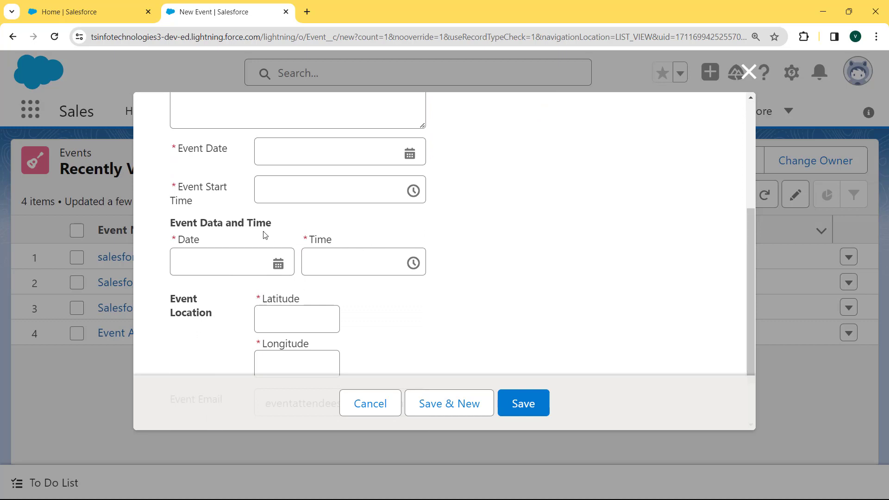
drag(267, 225, 180, 224)
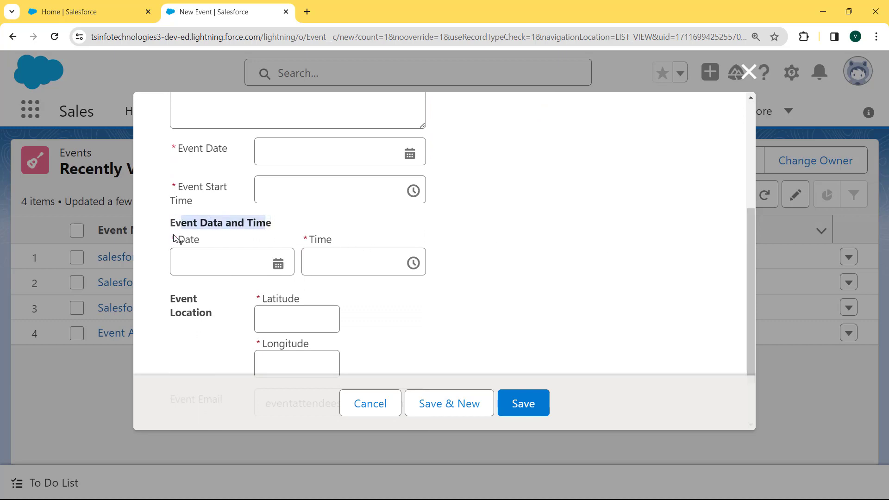
click(179, 240)
double_click(173, 240)
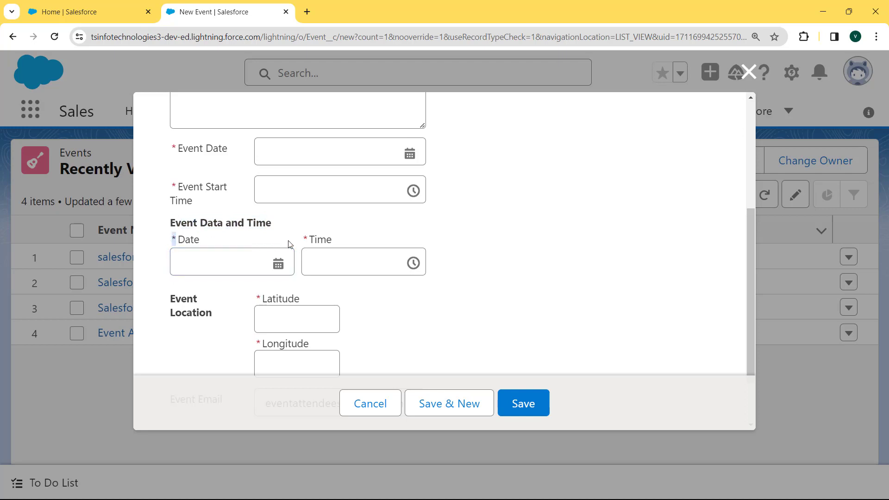
click(310, 241)
double_click(301, 241)
click(256, 267)
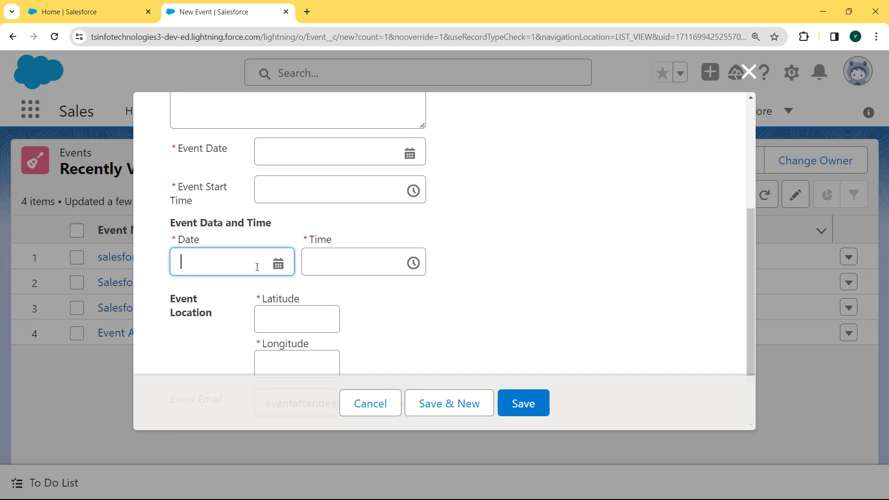
click(539, 288)
click(528, 406)
click(528, 406)
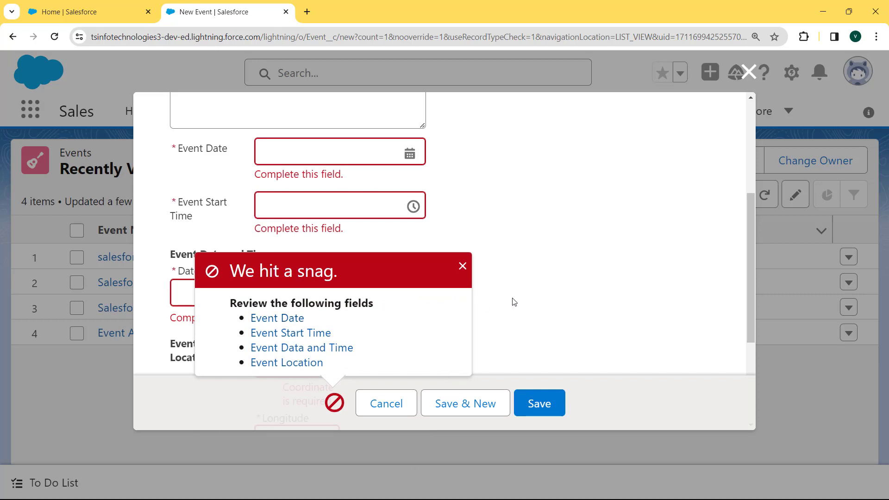
- Dismiss the 'We hit a snag' error popup and close the New Event form unsaved
click(462, 266)
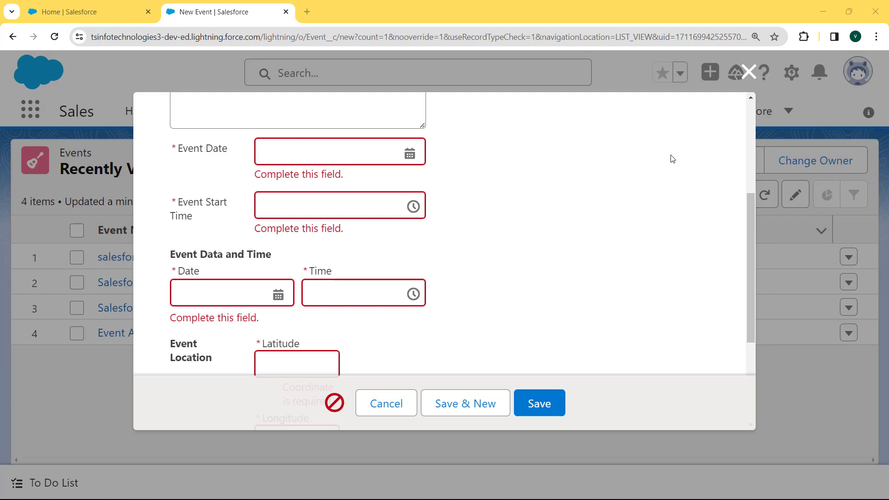
click(751, 76)
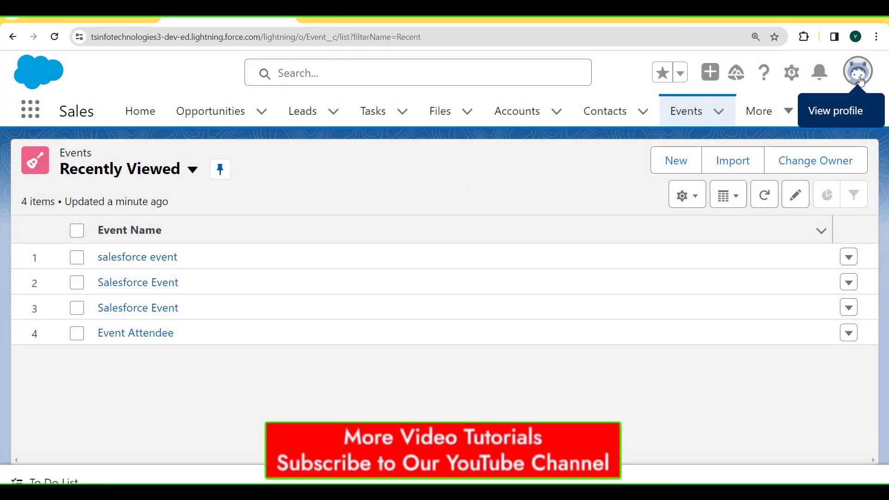
- Switch to Salesforce Classic and go to Setup from the user name menu
click(859, 82)
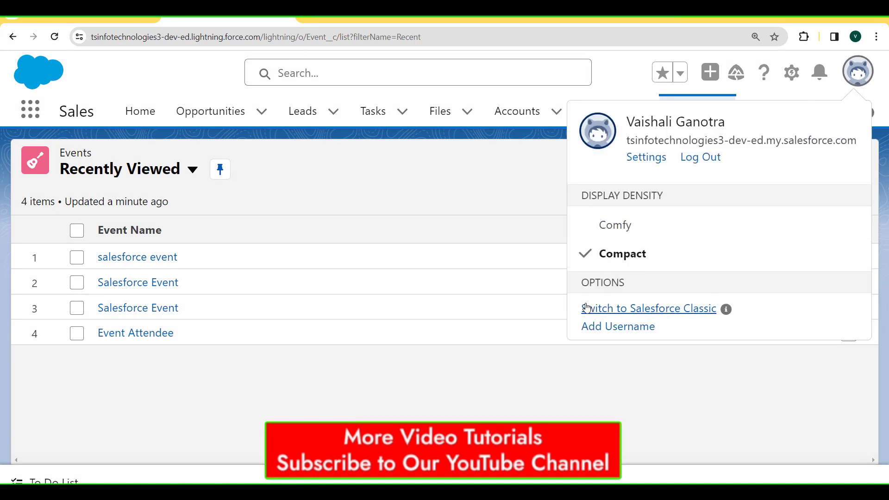
click(660, 313)
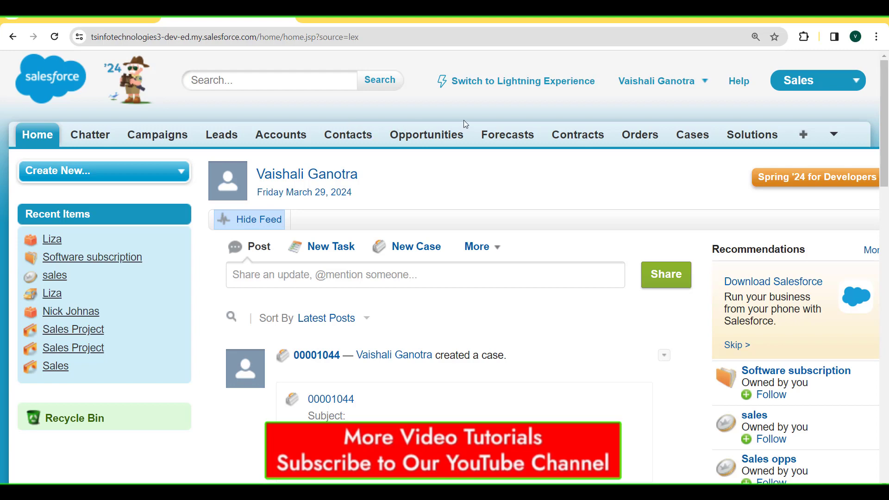
click(706, 81)
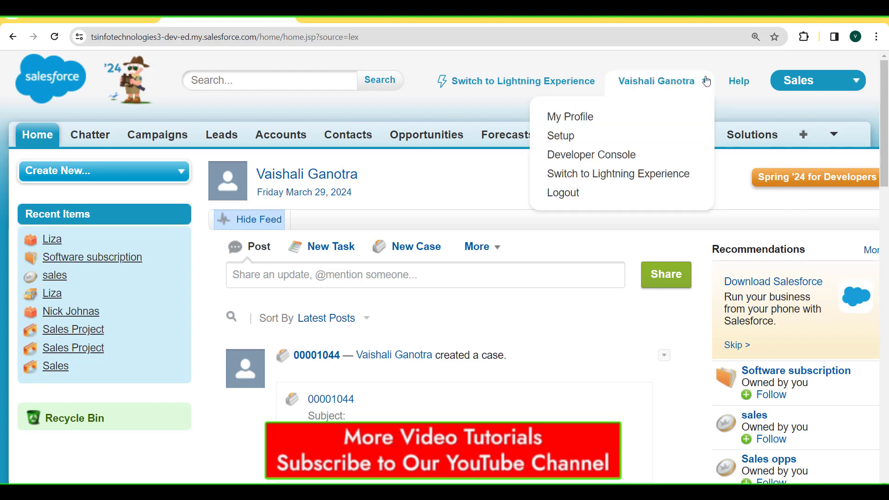
click(561, 139)
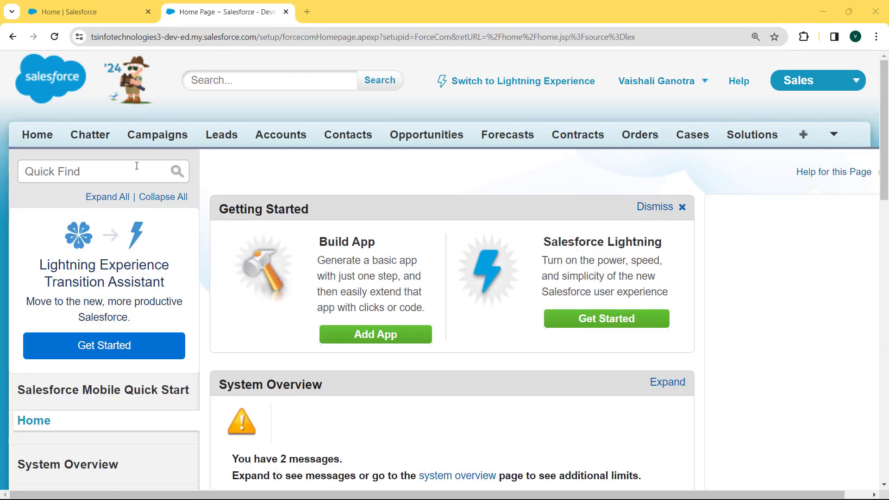
- Search Setup for 'object' and open Create > Objects to list custom objects
click(137, 167)
text(o)
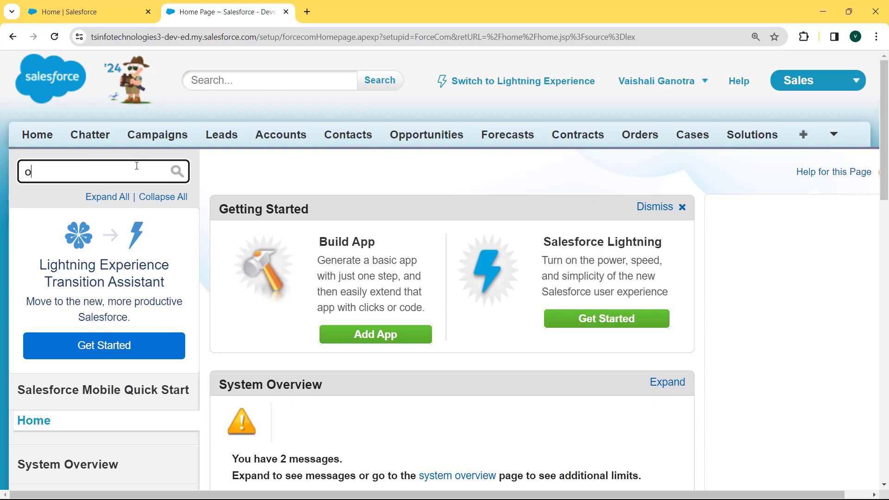
text(bject)
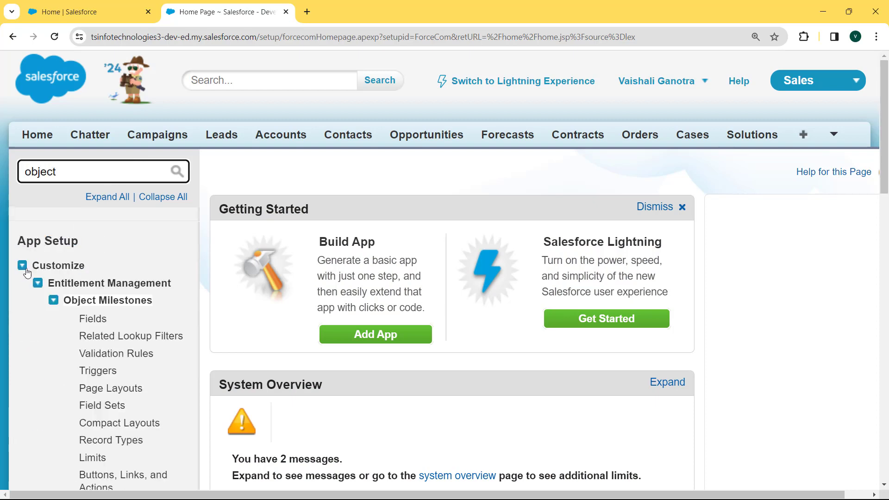
click(22, 267)
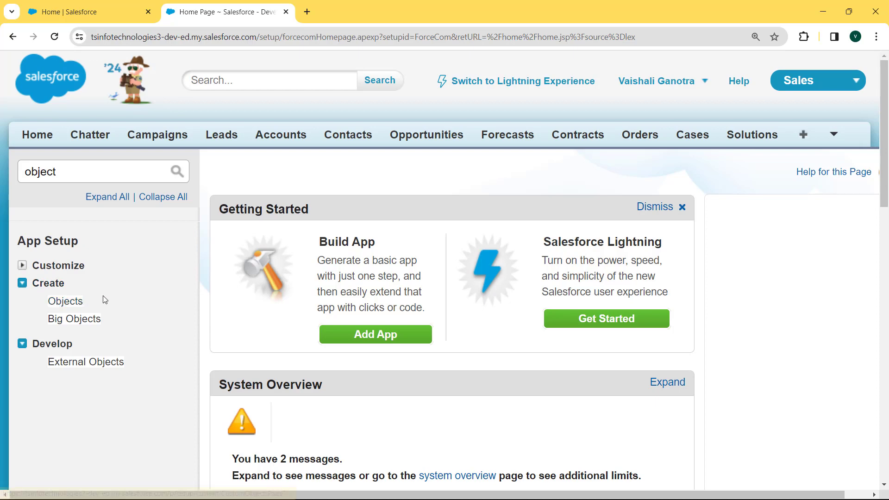
click(65, 302)
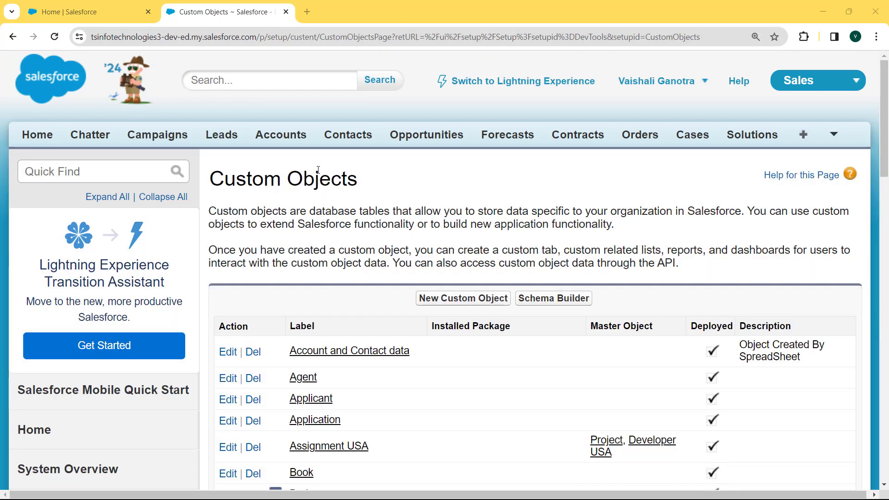
- Open the Task custom object from the Custom Objects table
drag(886, 148, 876, 391)
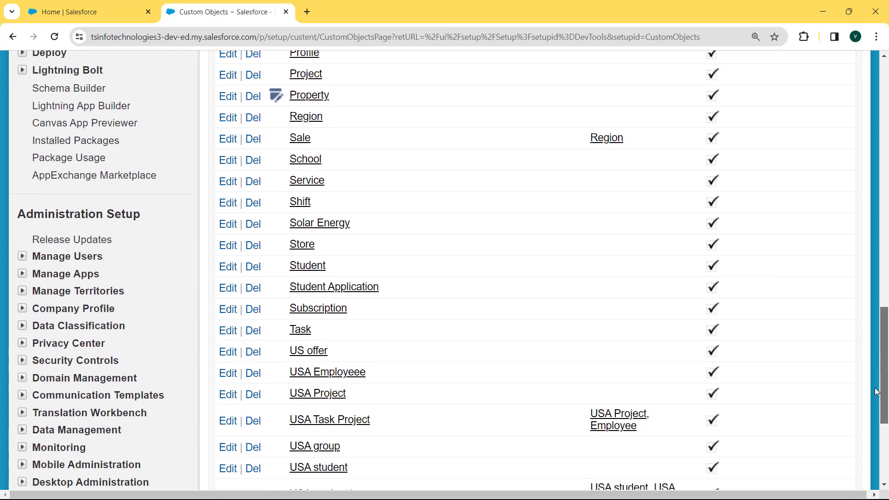
click(296, 334)
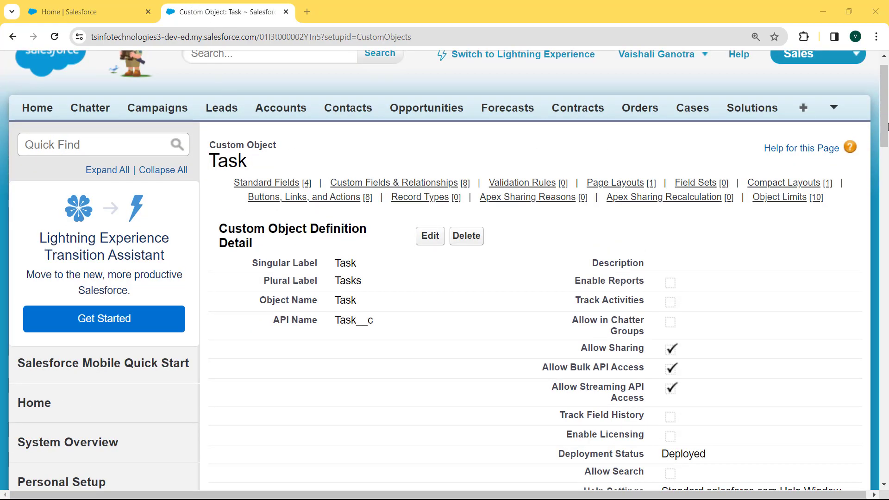
- Scroll down to the Task object's Custom Fields & Relationships showing Task Date and Time
scroll(849, 132, down, 6)
scroll(887, 238, down, 3)
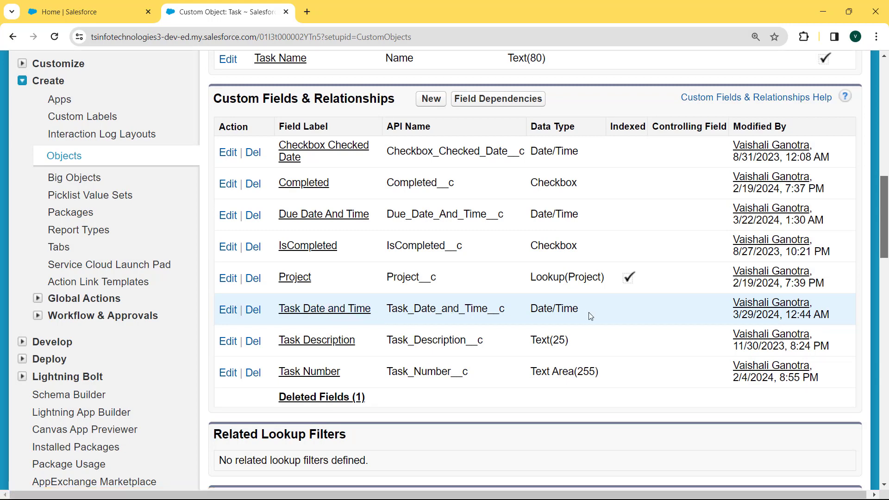
- Open the Task Date and Time custom field definition and start editing it
click(336, 314)
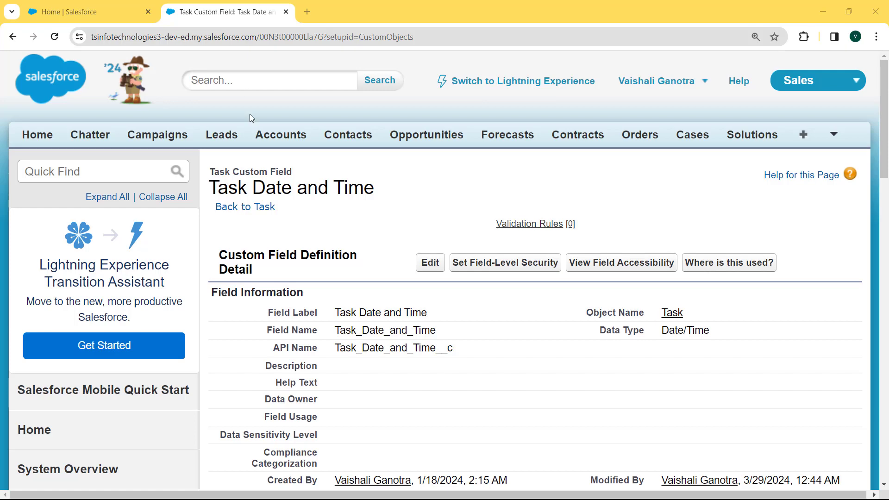
drag(213, 187, 384, 187)
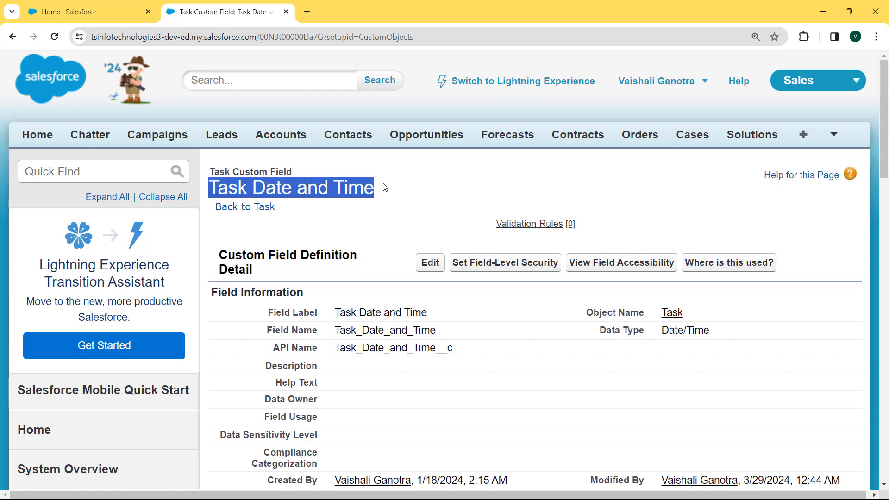
click(431, 263)
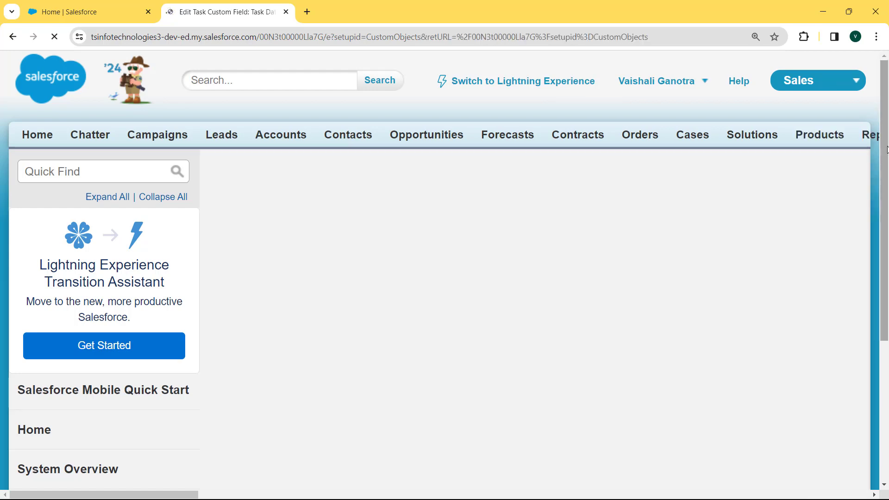
- Tick Required under General Options for Task Date and Time and confirm the integration warning
drag(885, 139, 886, 221)
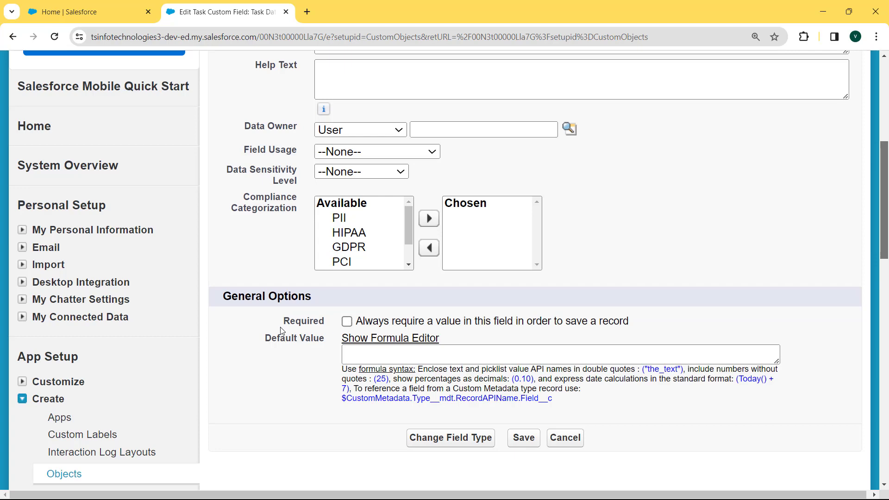
click(347, 321)
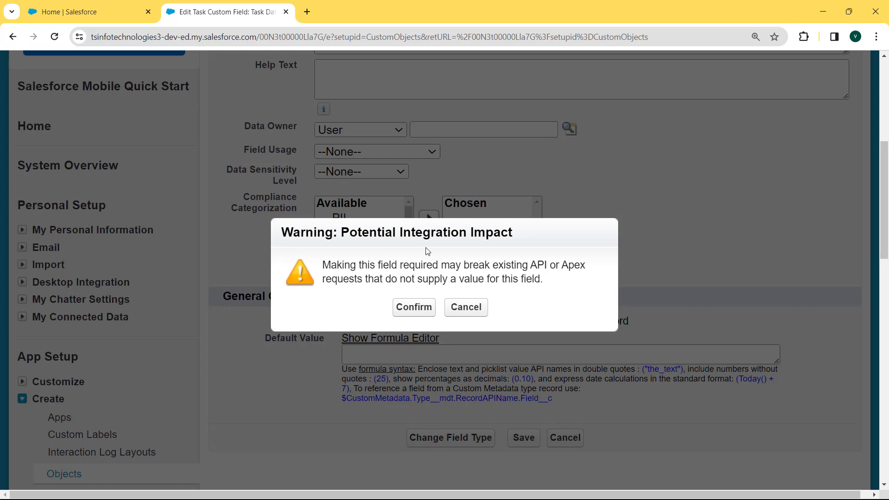
click(416, 313)
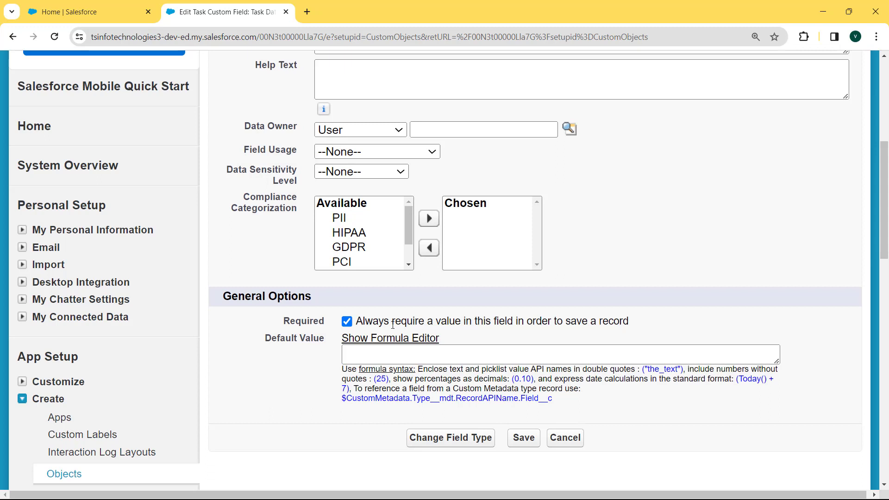